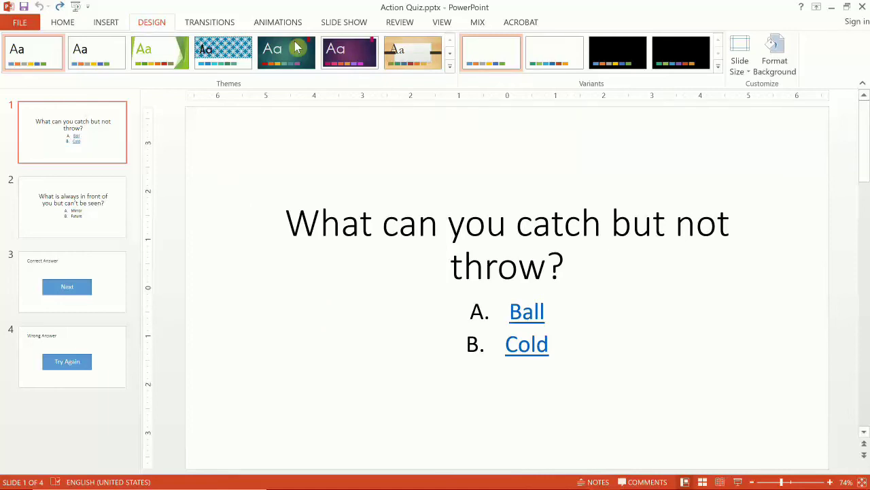
Give slide 1 a solid Blue, Accent 1, Darker 25% background at 8% transparency, then go to slide 2.
click(775, 55)
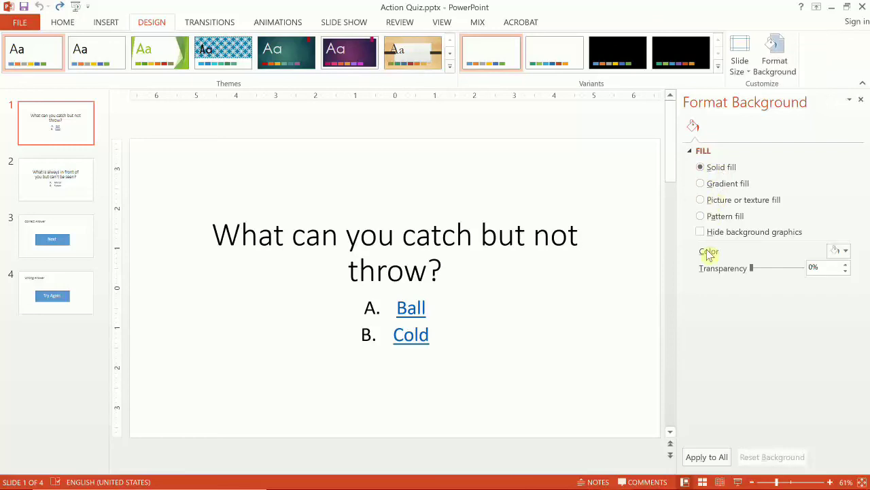
click(839, 251)
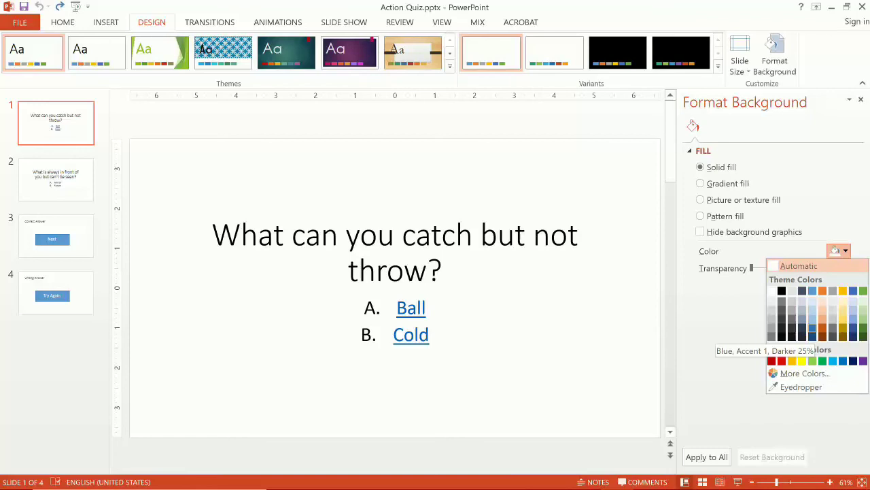
click(812, 328)
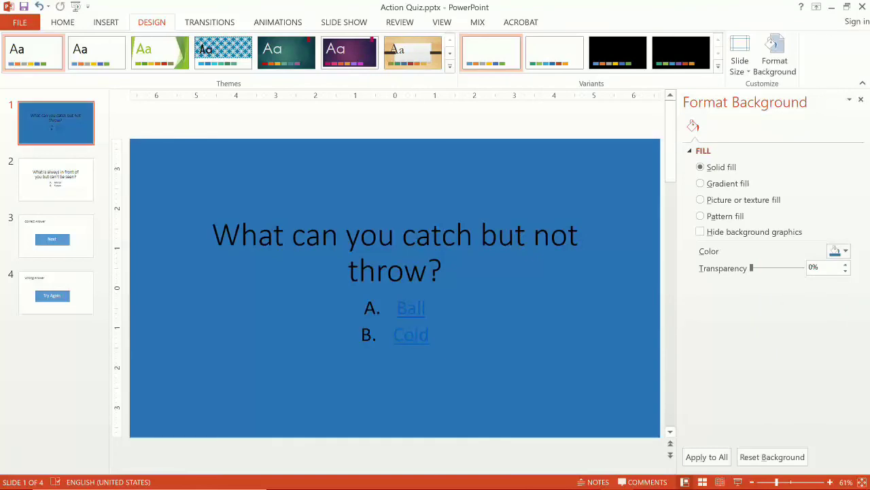
drag(752, 268, 755, 268)
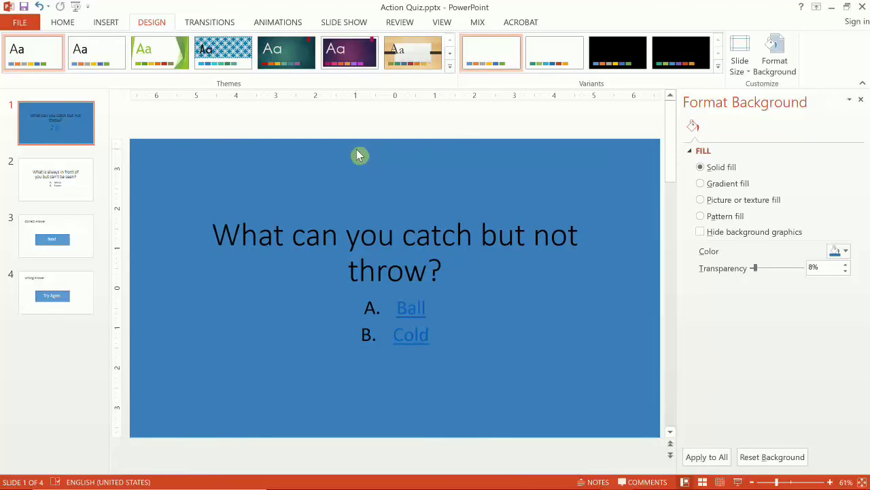
click(41, 127)
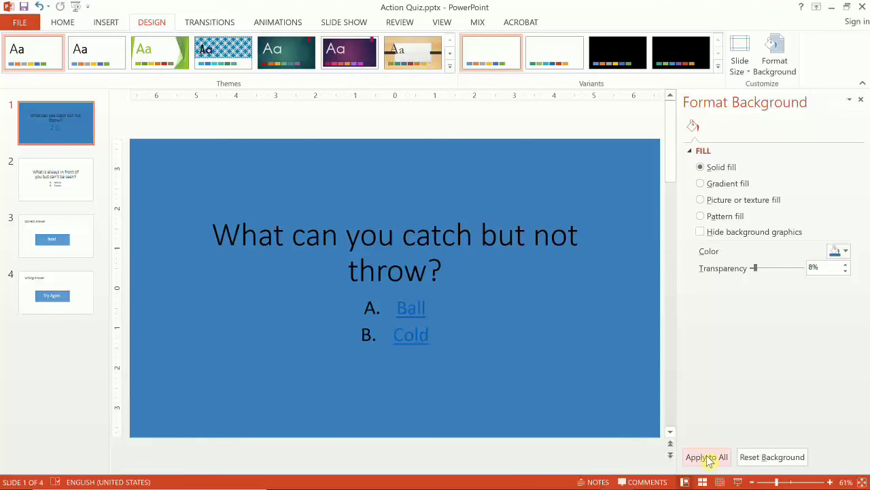
click(73, 193)
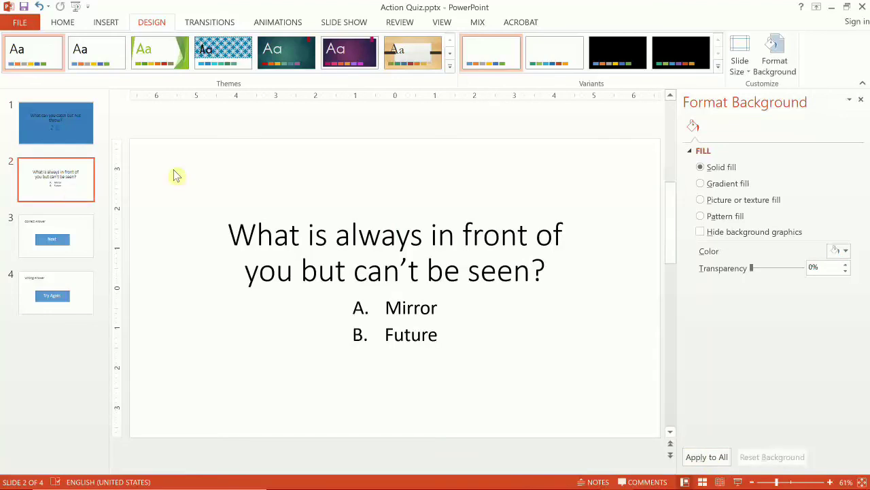
Fill slide 2's background with a blue radial preset gradient.
click(701, 184)
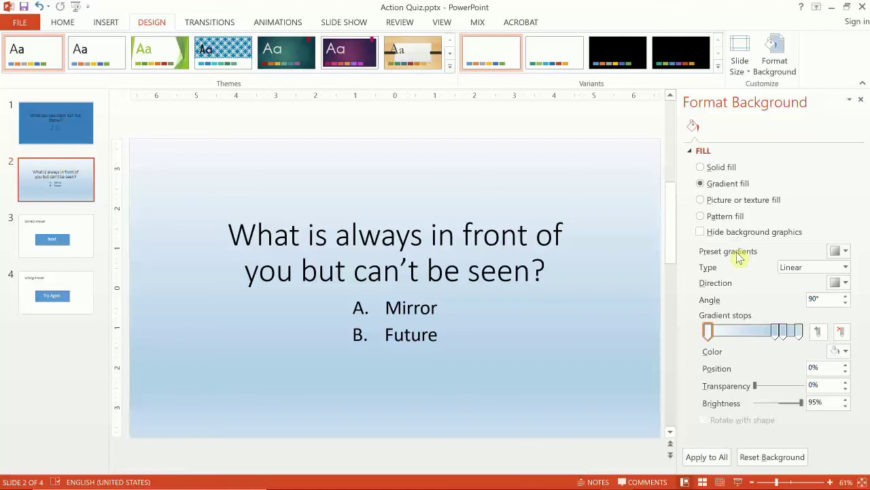
click(841, 251)
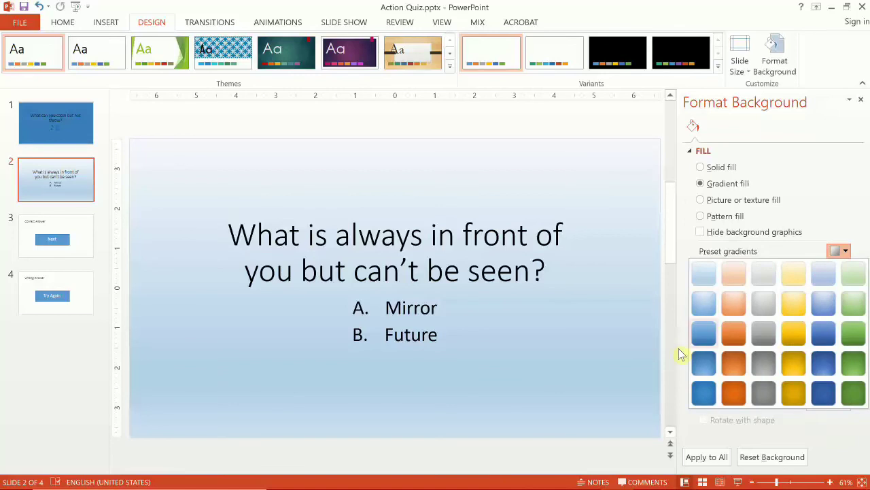
click(821, 309)
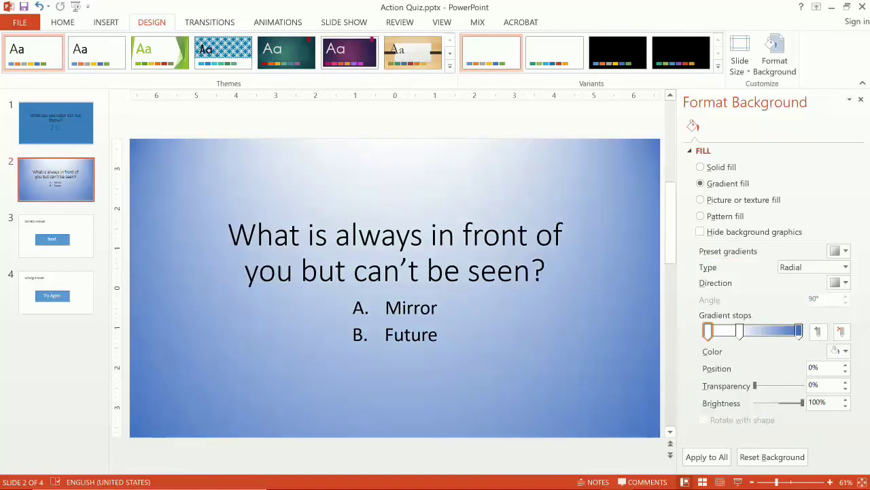
Try the Rectangular gradient type, then set it back to Radial.
click(846, 267)
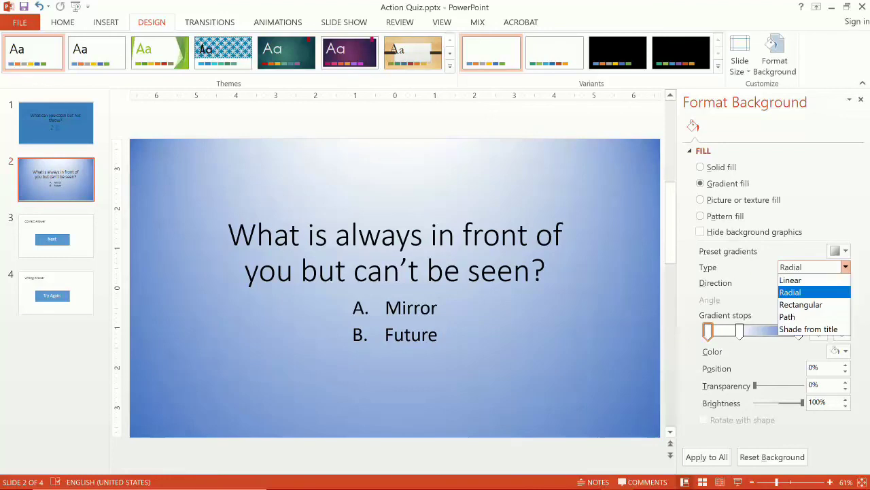
click(823, 306)
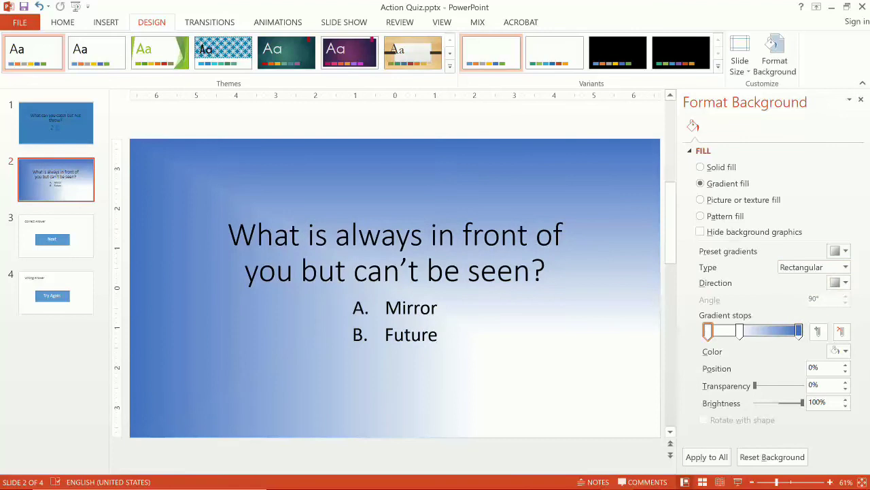
click(846, 267)
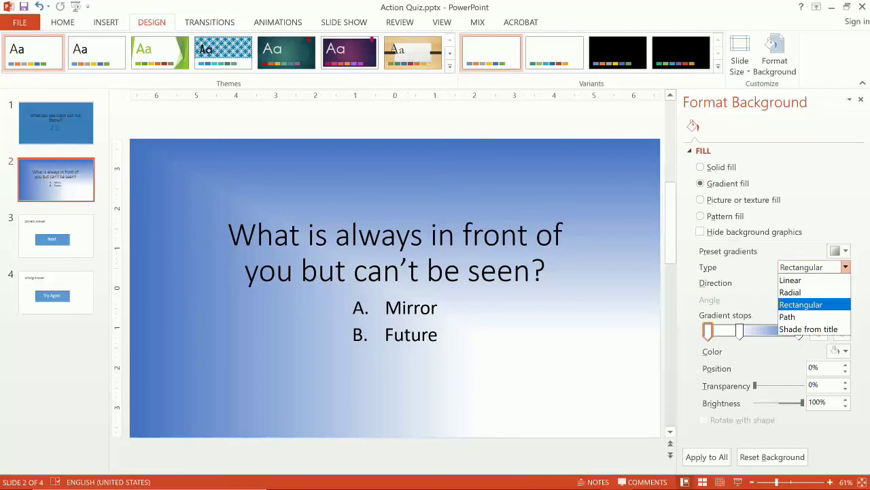
click(806, 295)
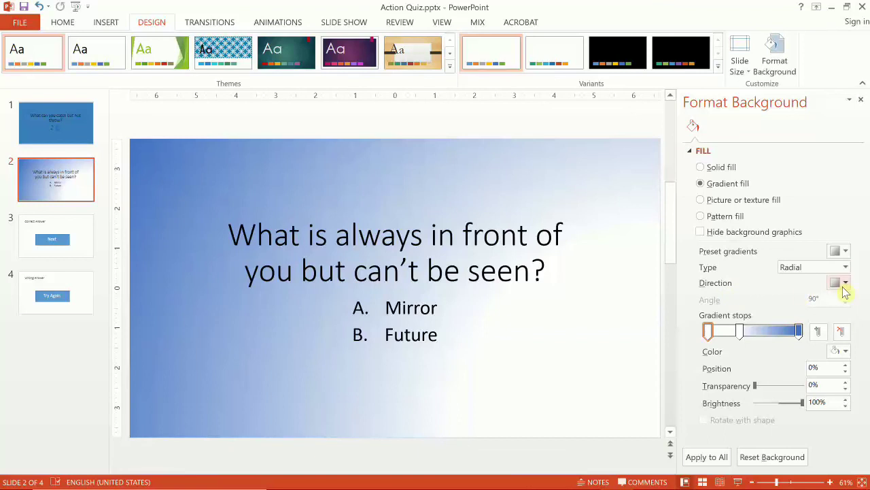
Set the radial gradient direction to From Bottom Left Corner.
click(843, 283)
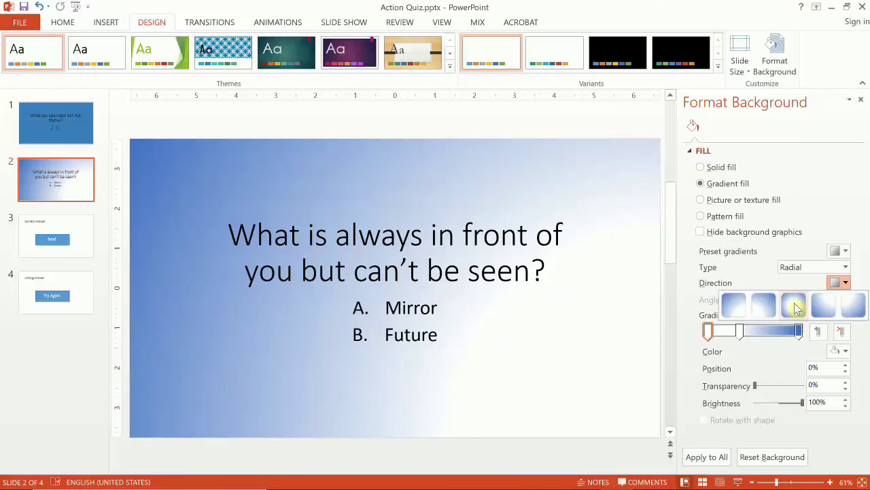
click(793, 305)
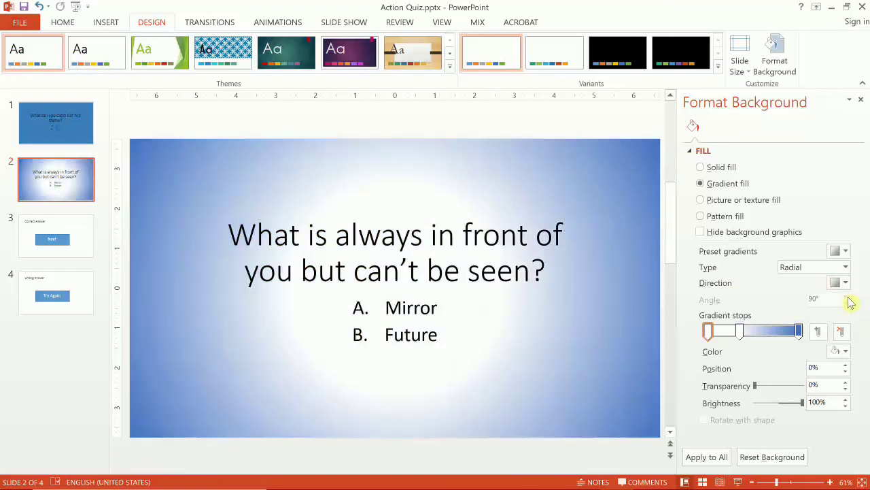
click(842, 283)
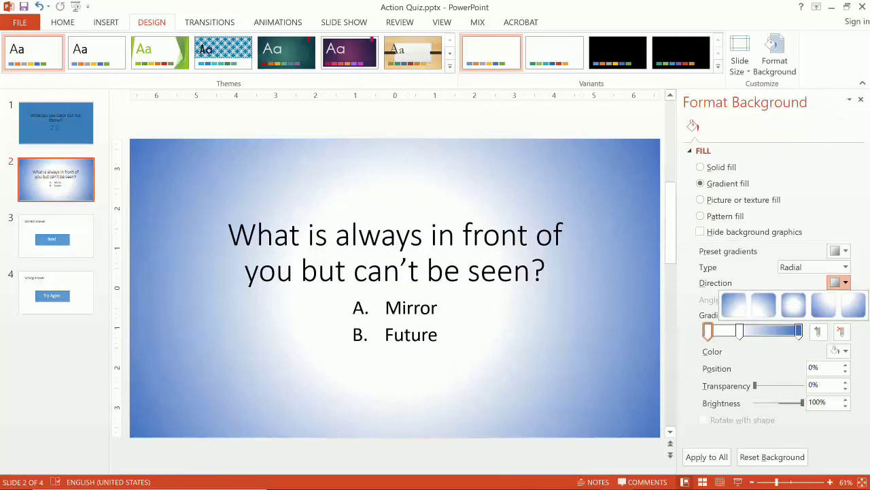
click(764, 305)
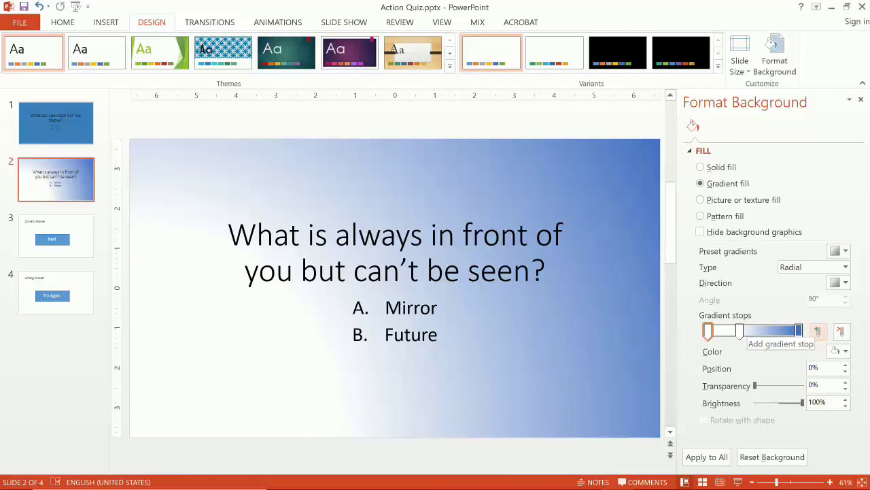
Add a gradient stop and reposition the stops, whitening part of the slide.
click(817, 331)
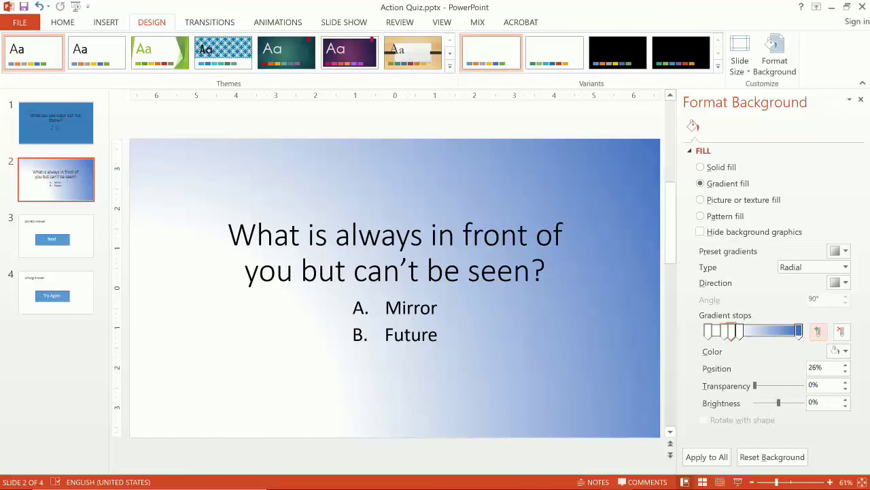
click(740, 331)
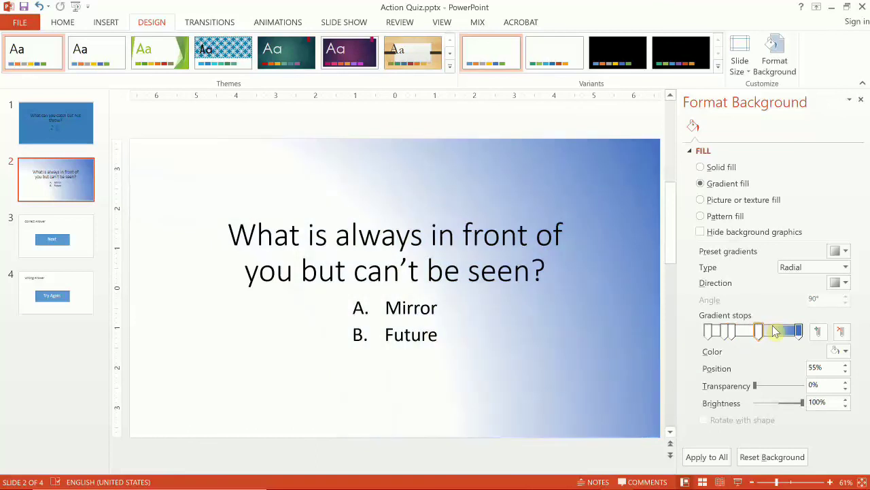
mouse_move(759, 331)
mouse_down()
mouse_move(772, 331)
mouse_move(756, 333)
mouse_up()
click(735, 331)
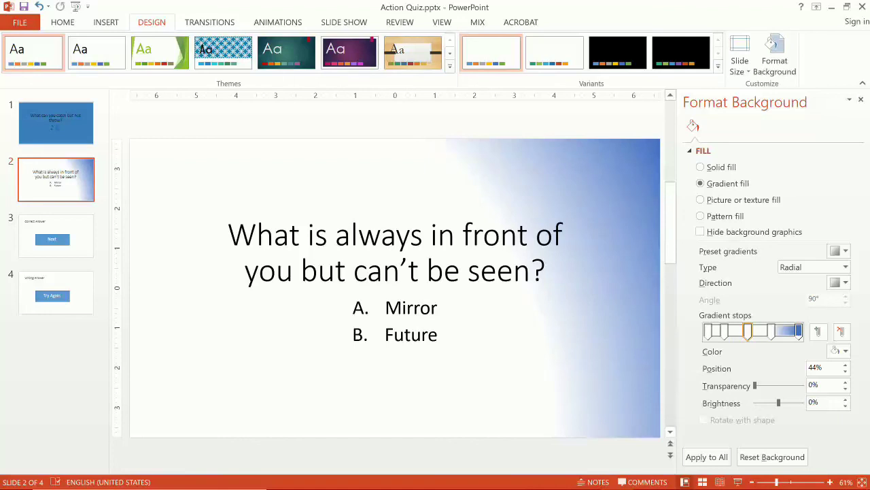
Colour the first gradient stop grey and the second stop dark blue.
click(708, 332)
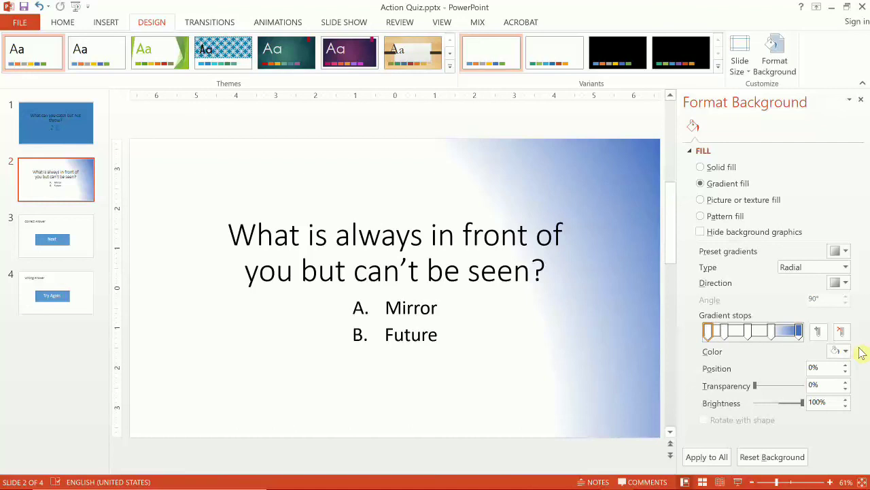
click(837, 350)
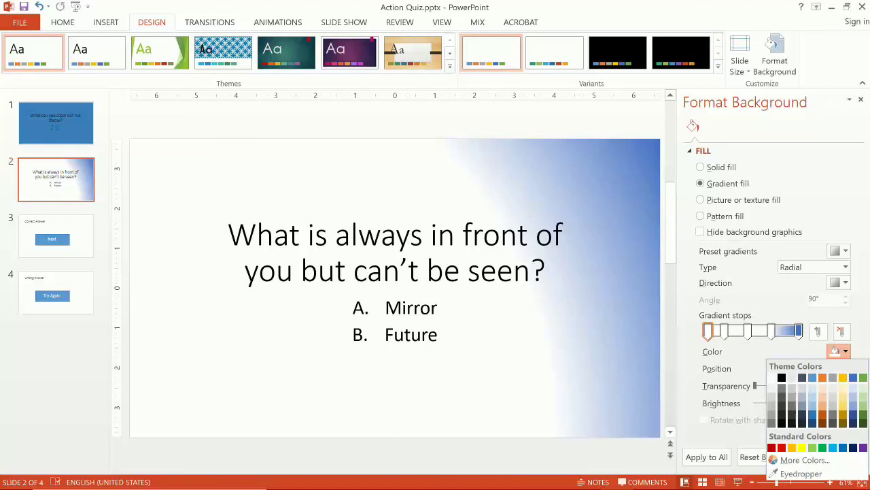
click(794, 390)
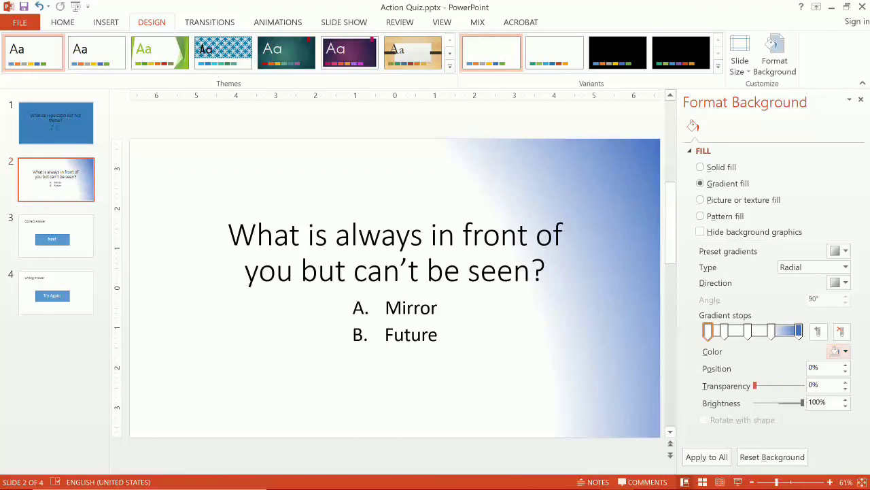
click(725, 331)
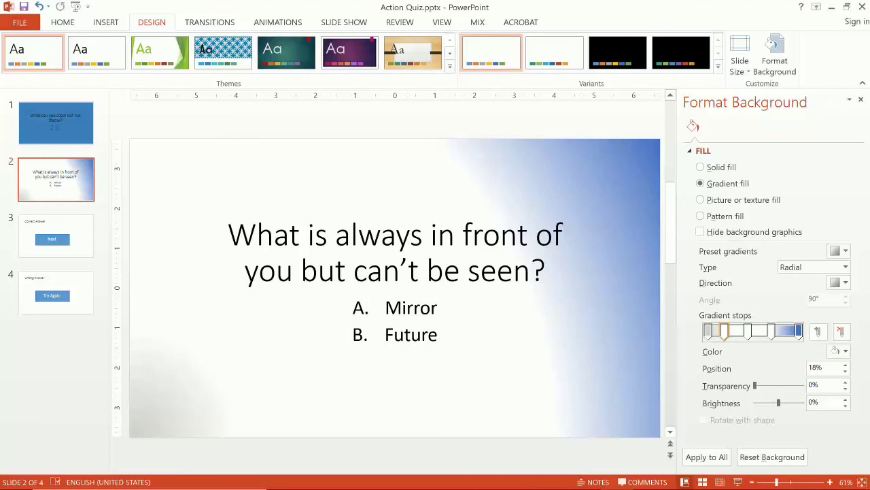
click(837, 351)
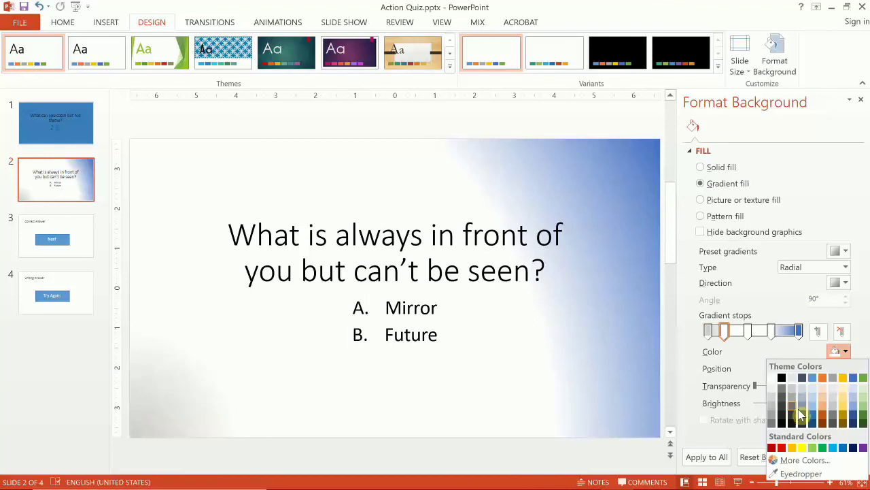
click(816, 415)
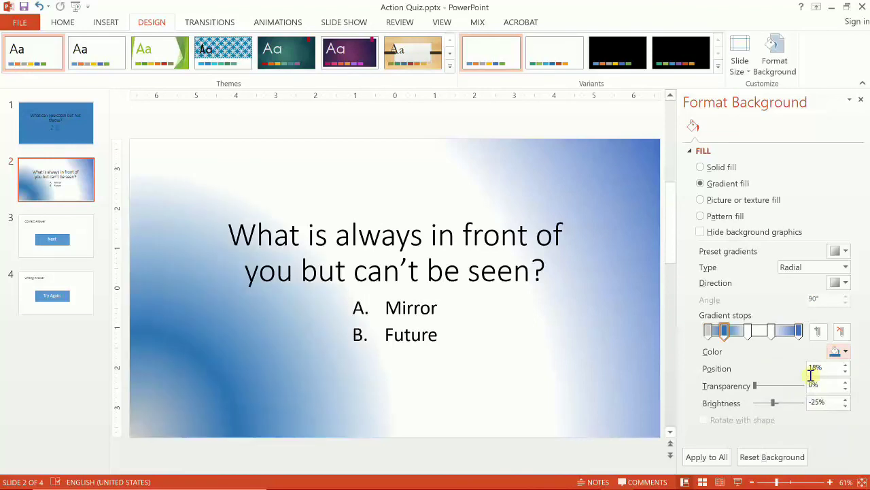
Make the middle gradient stop light green and the 100% stop light orange.
click(748, 331)
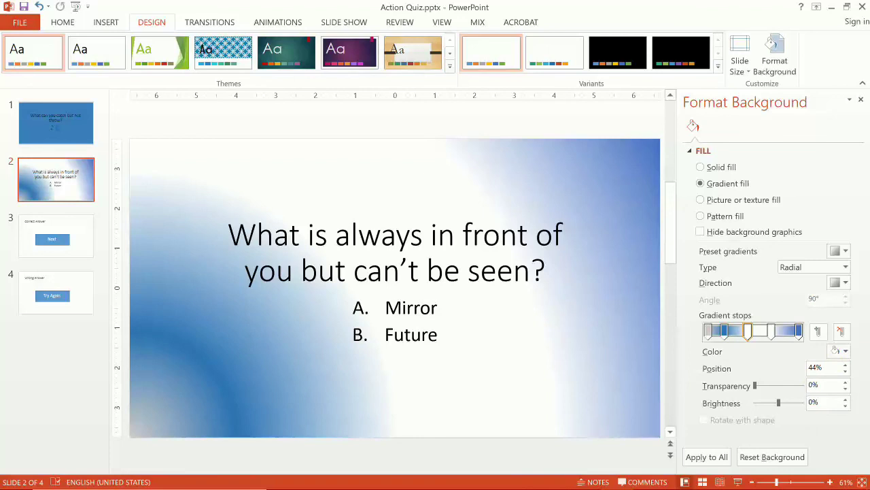
click(843, 351)
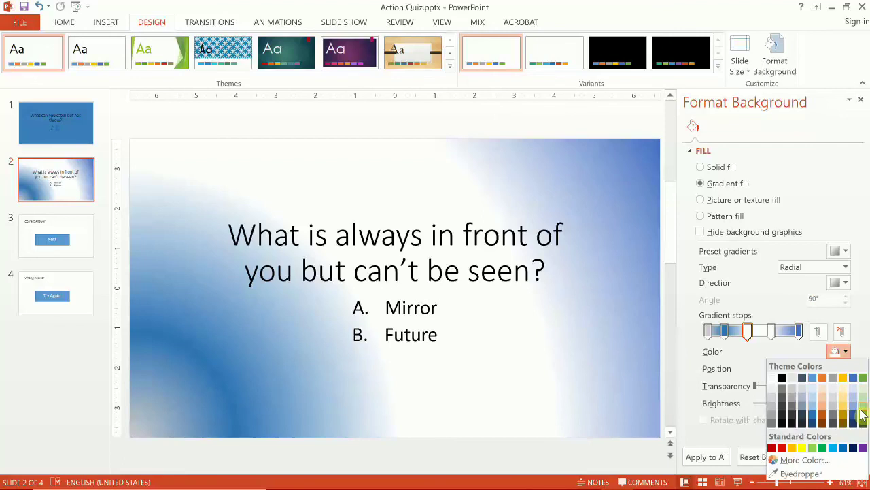
click(863, 407)
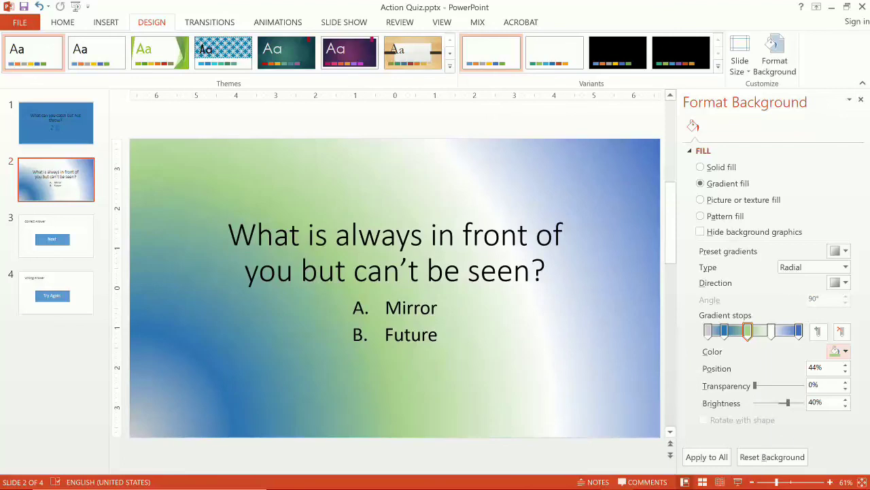
click(799, 331)
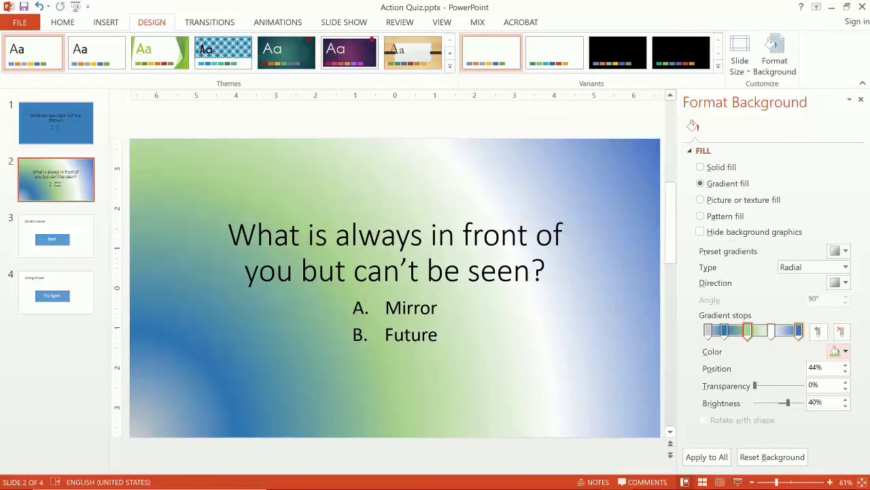
click(847, 354)
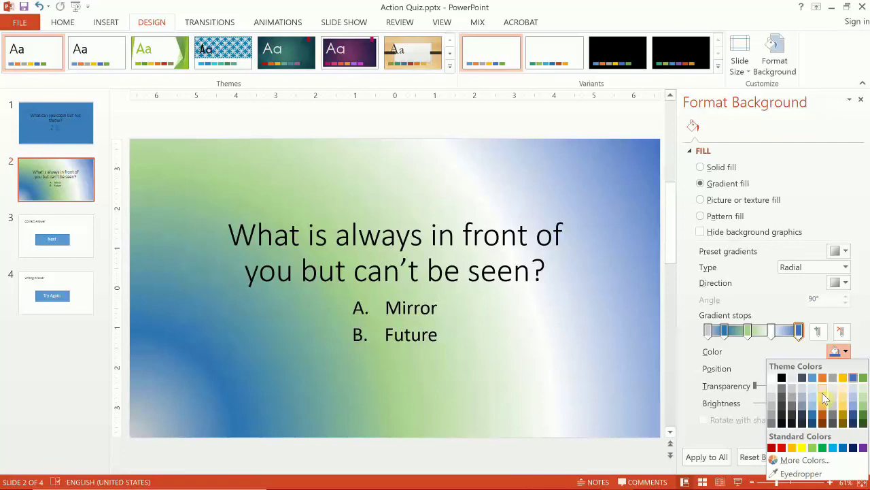
click(822, 392)
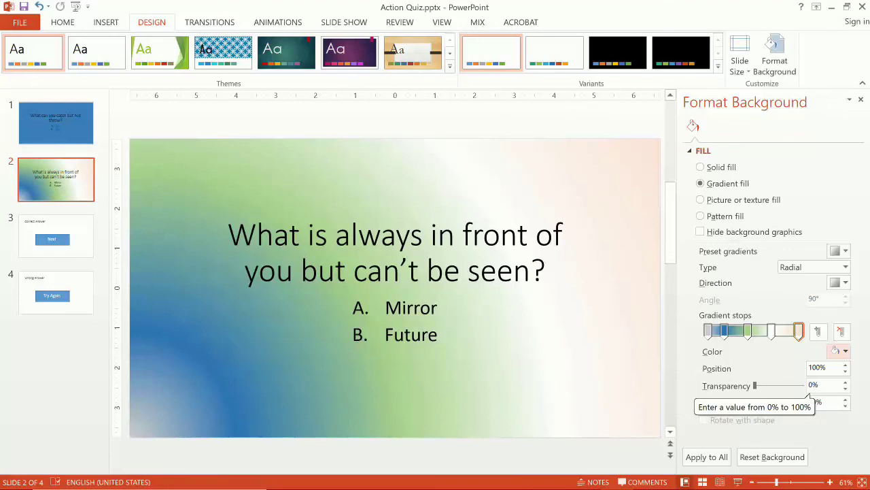
Delete the white 70% gradient stop and move the green stop to about 71%.
click(771, 331)
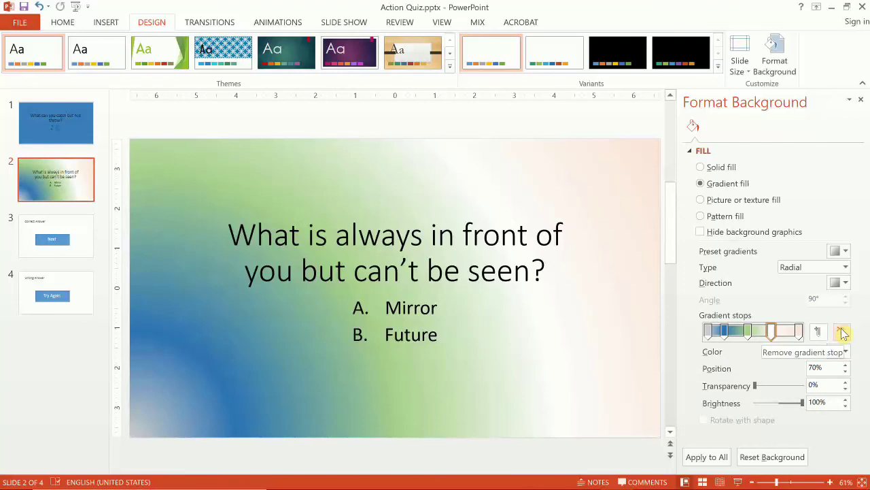
click(844, 332)
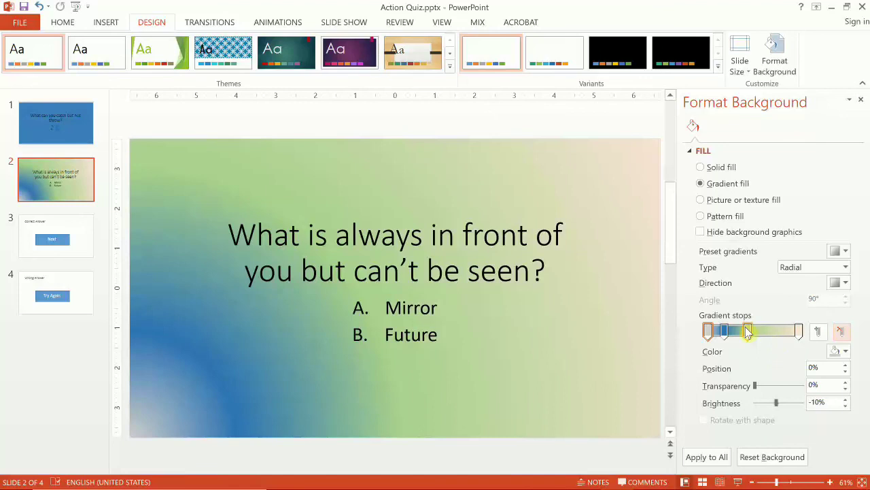
drag(748, 331, 772, 331)
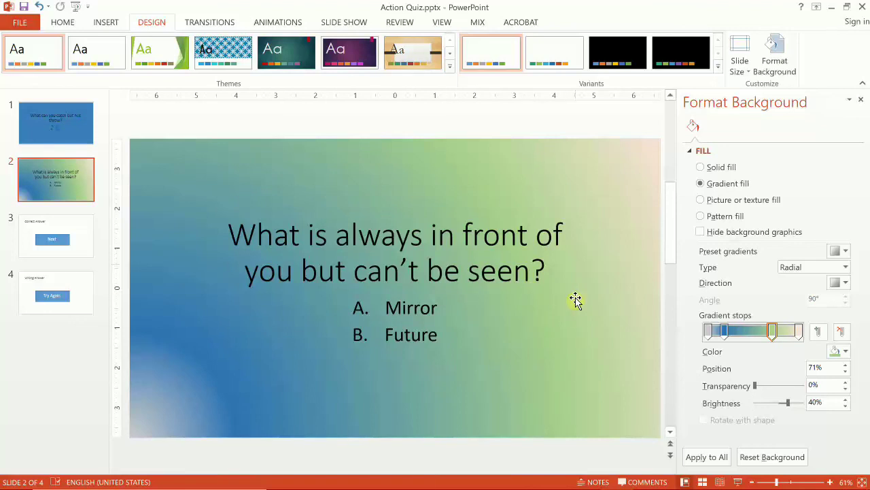
Give slide 3, Correct Answer, a fish fossil texture background.
click(68, 226)
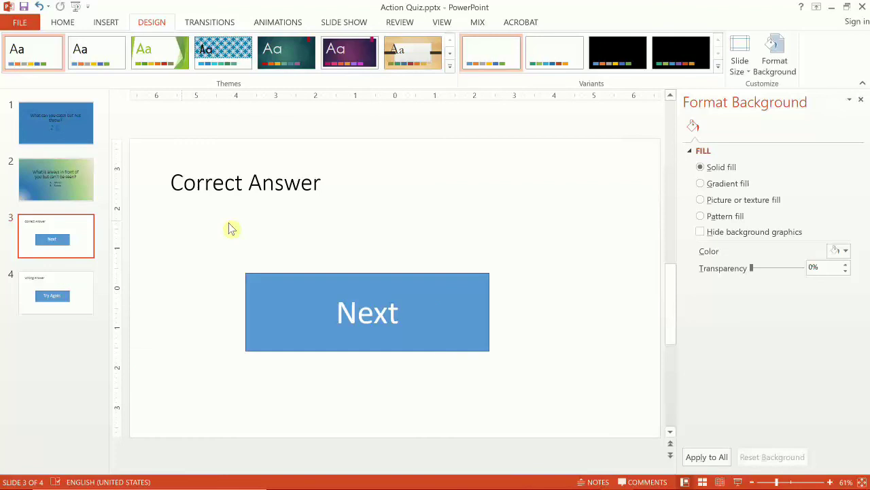
click(720, 200)
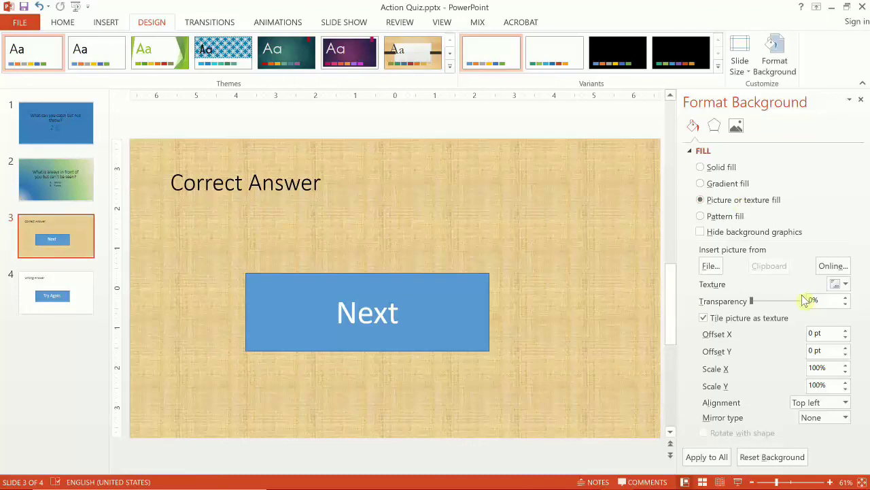
click(841, 284)
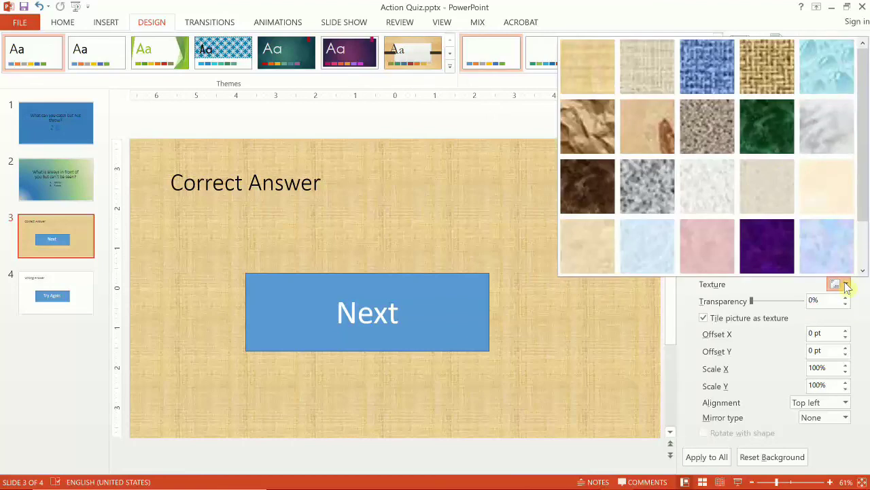
click(647, 126)
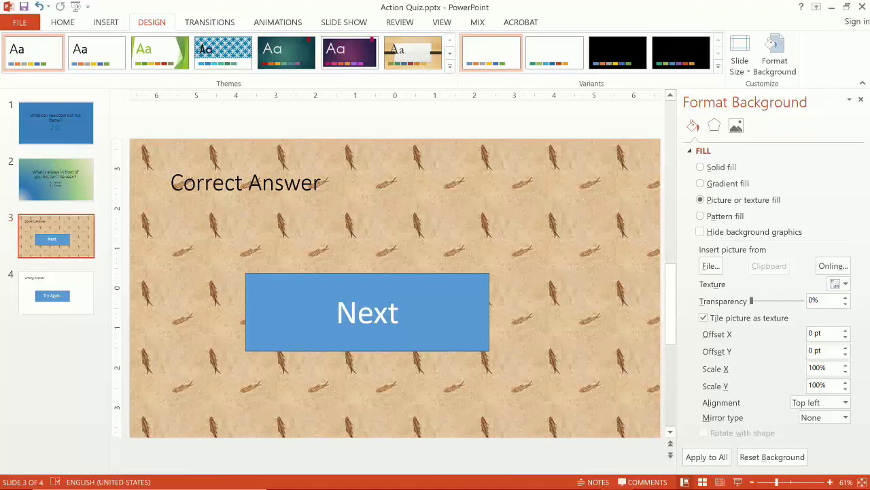
Use Desktop picture index.jpg as slide 3's background at 72% transparency, then scroll to slide 4.
click(709, 268)
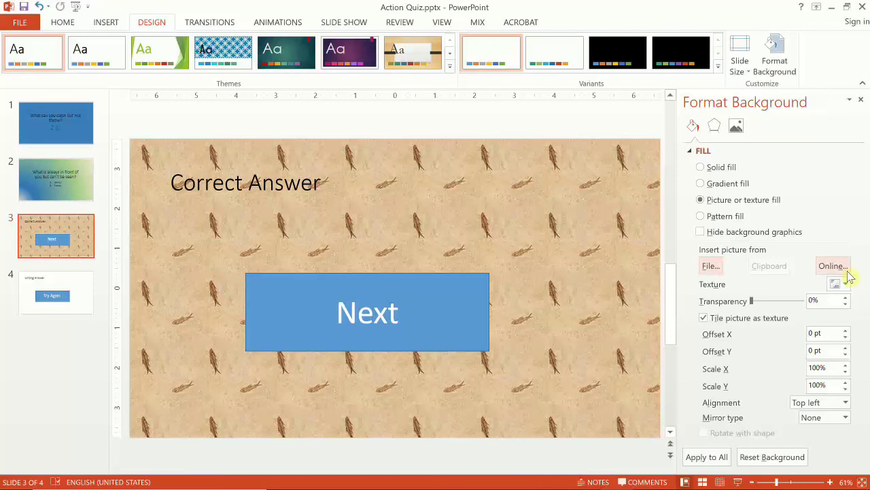
click(718, 271)
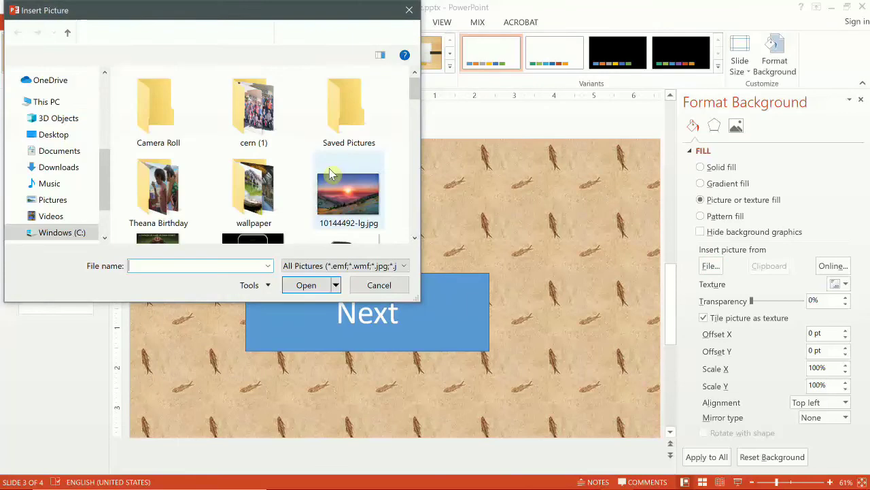
click(62, 134)
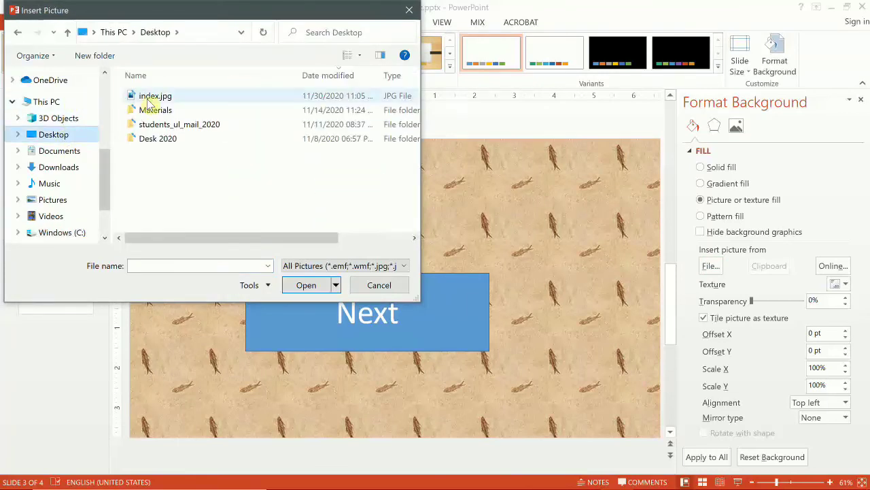
click(149, 96)
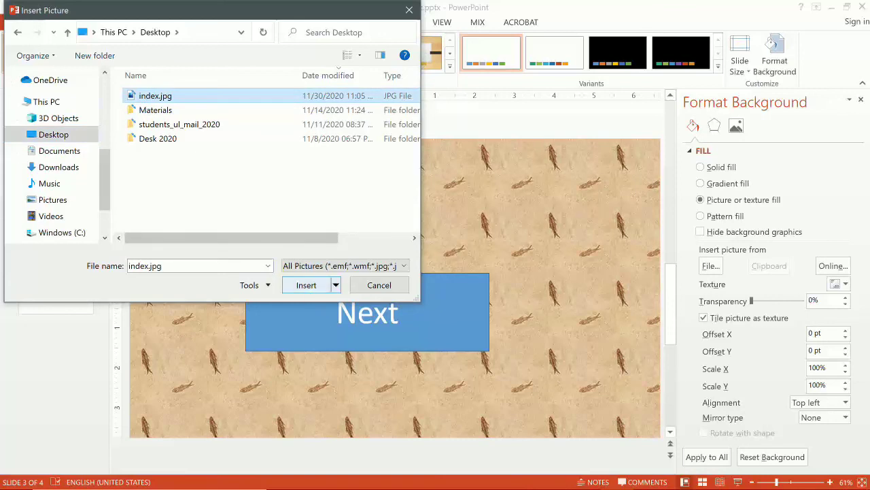
click(310, 288)
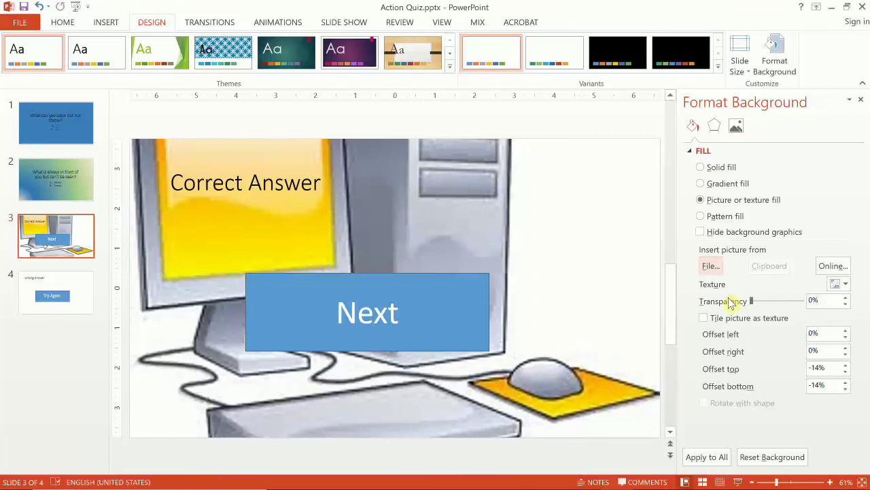
drag(751, 301, 788, 301)
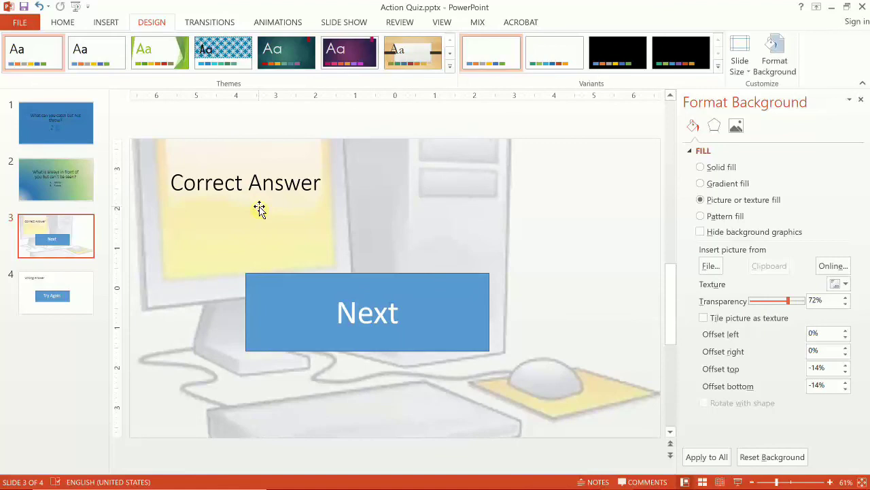
scroll(259, 209, down, 1)
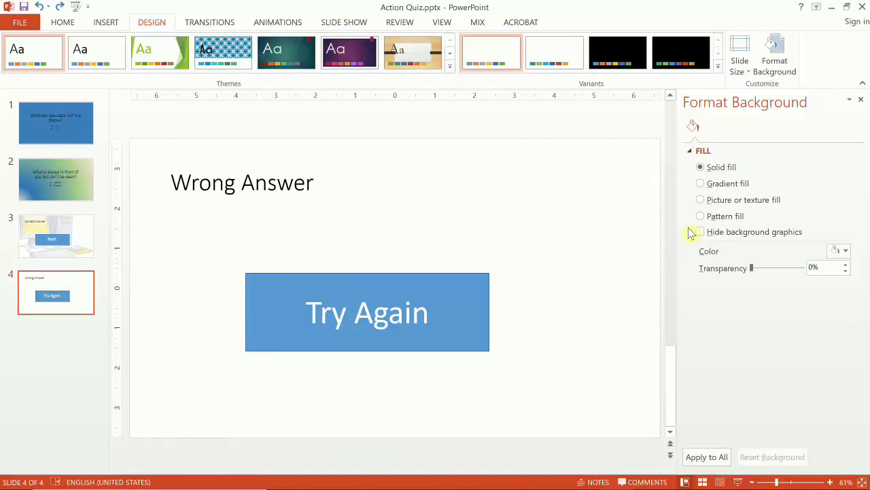
Fill slide 4's background with a checkerboard pattern, red foreground on green background.
click(712, 217)
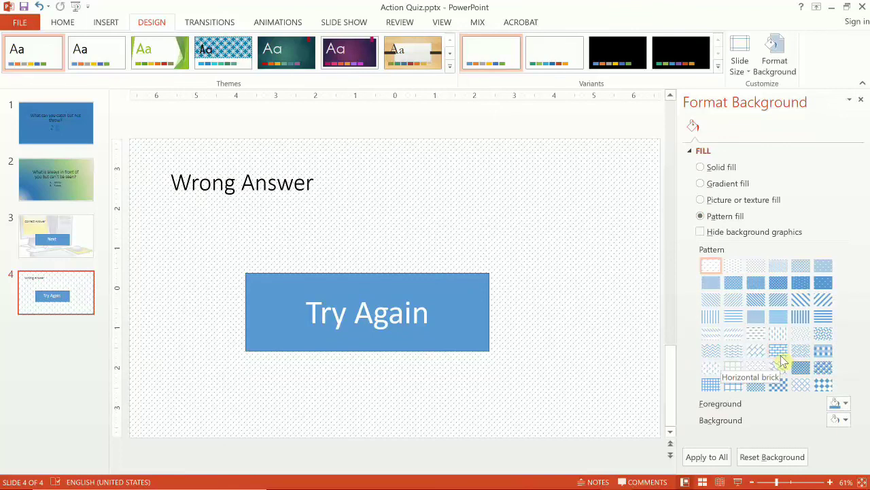
click(778, 350)
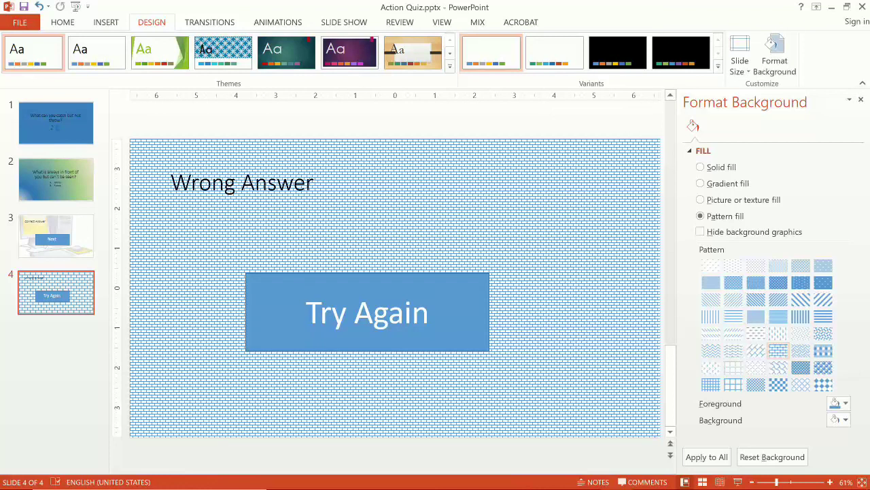
click(778, 384)
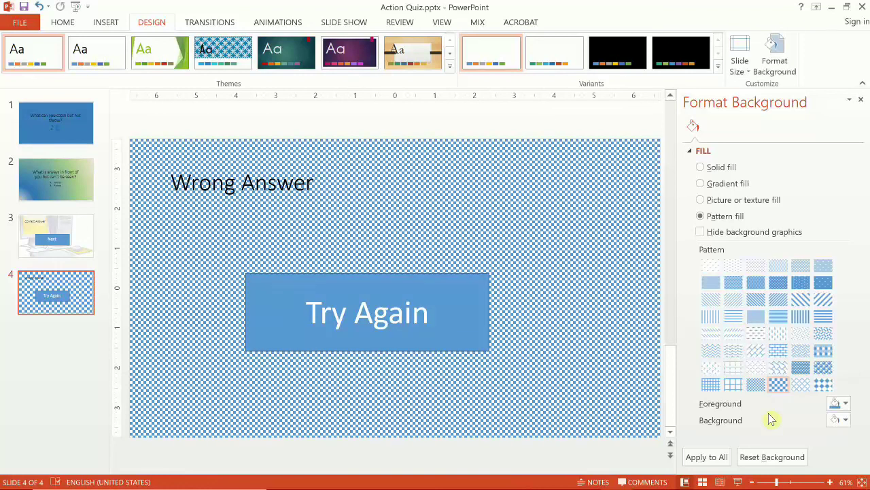
click(846, 404)
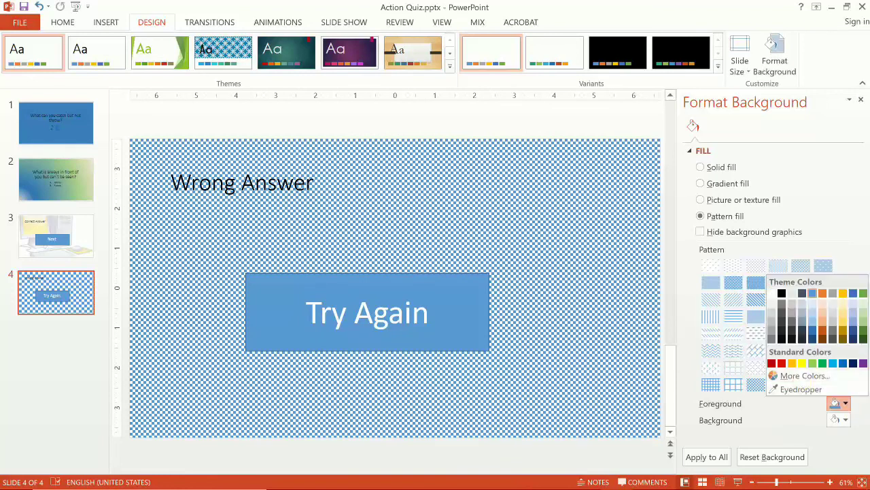
click(782, 364)
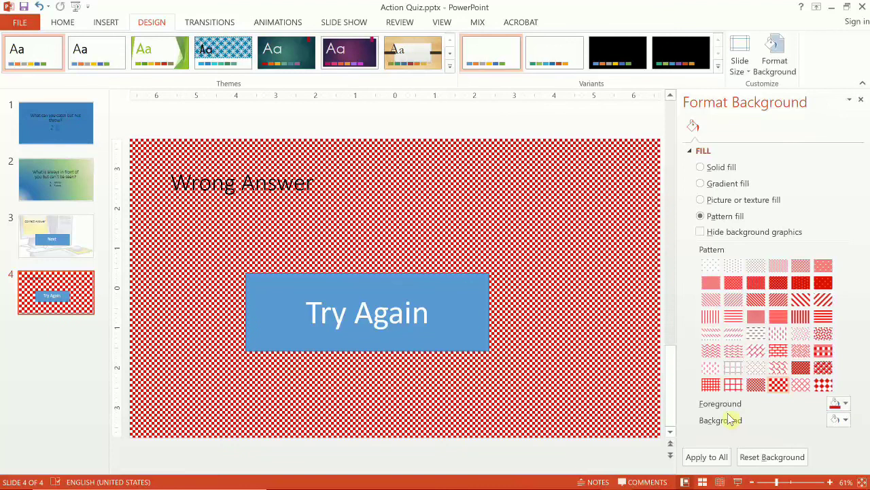
click(846, 419)
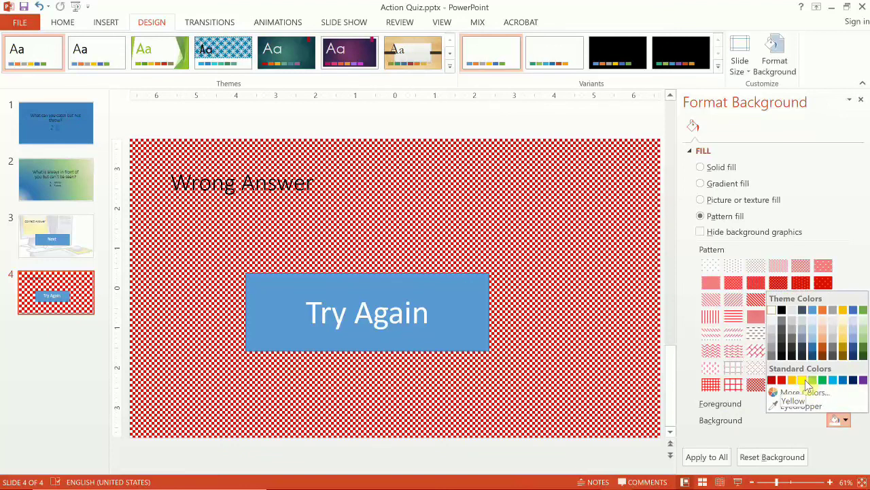
click(822, 379)
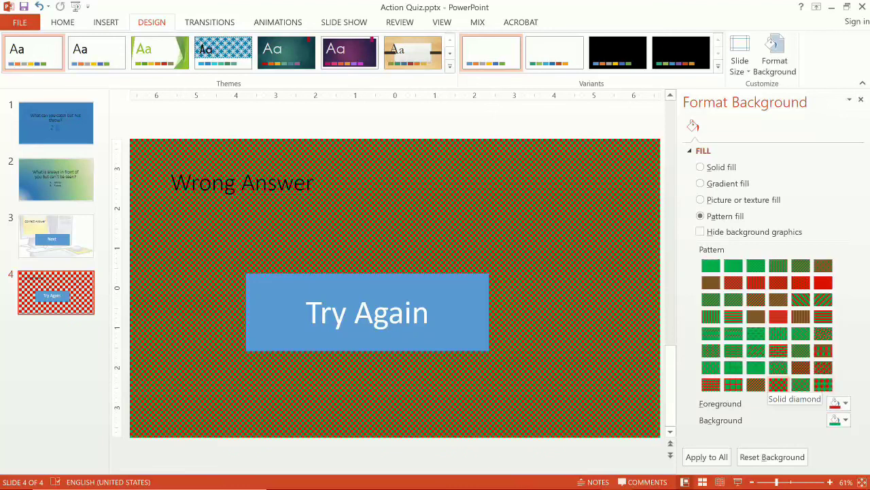